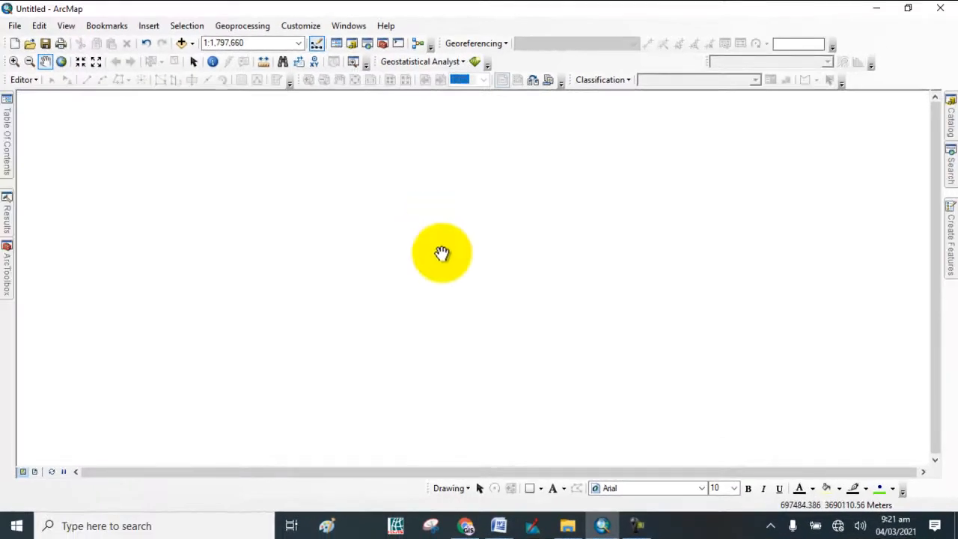
# Step: Add the Landsat 8 raster LC08_L1TP_151037_20200620_20200625_01_T1_B3.TIF from its scene folder under D:\Landsat images to the map
pyautogui.click(181, 43)
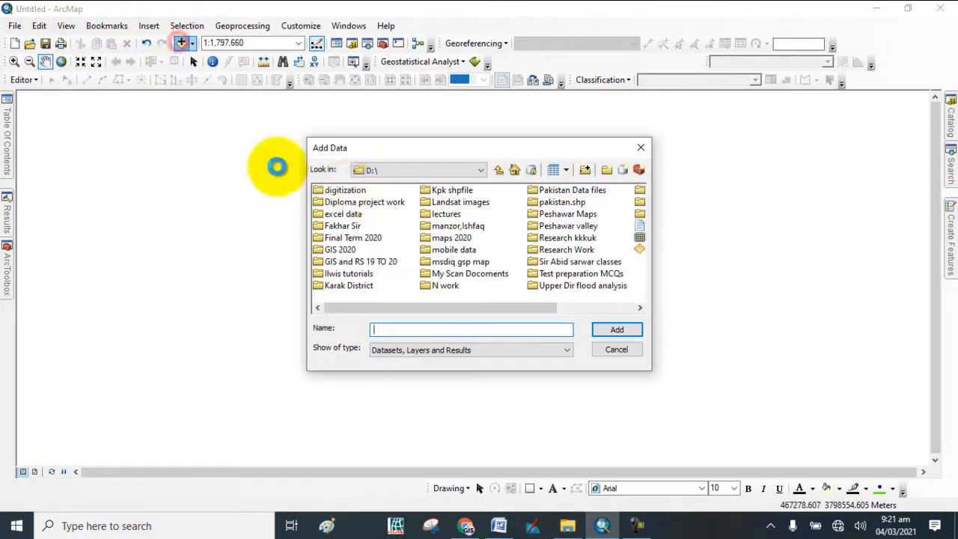
pyautogui.doubleClick(461, 207)
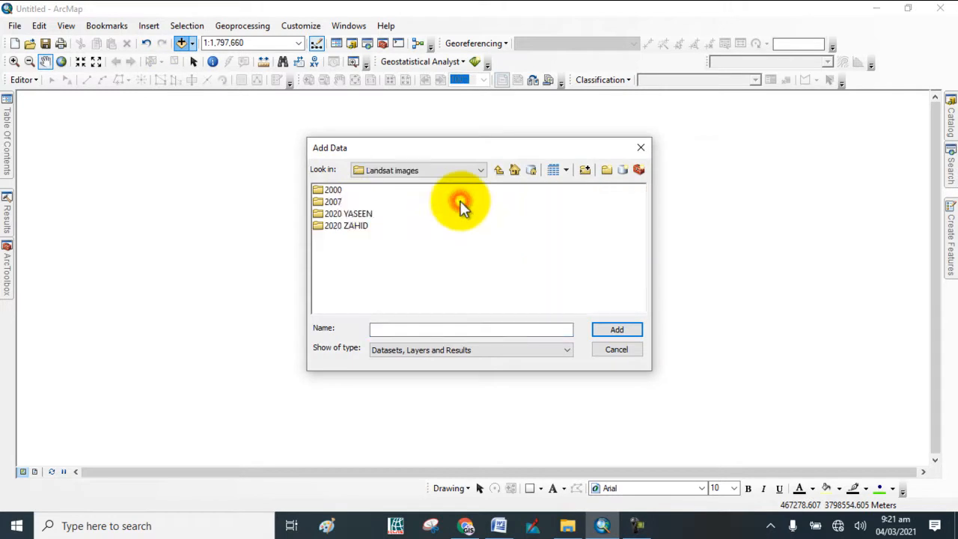
pyautogui.doubleClick(363, 214)
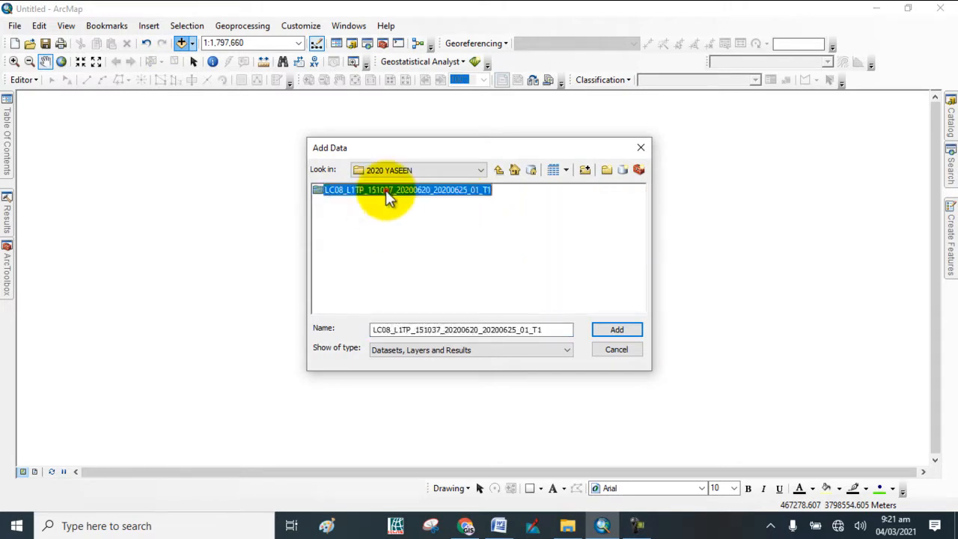
pyautogui.doubleClick(385, 191)
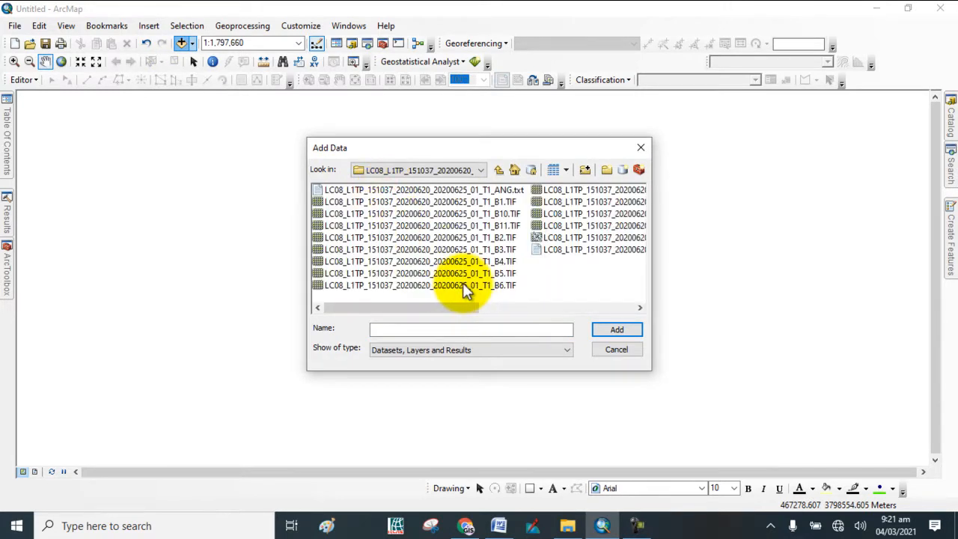
pyautogui.click(465, 251)
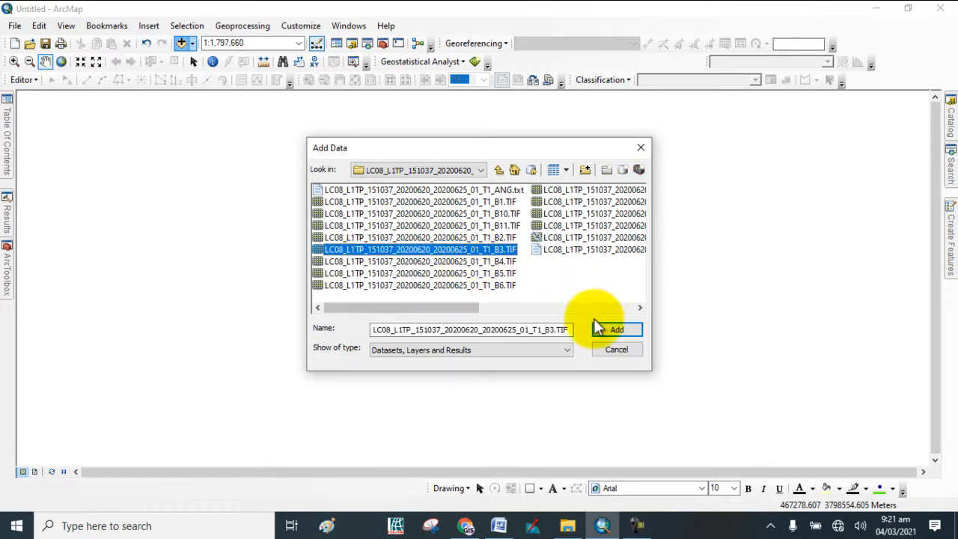
pyautogui.click(615, 331)
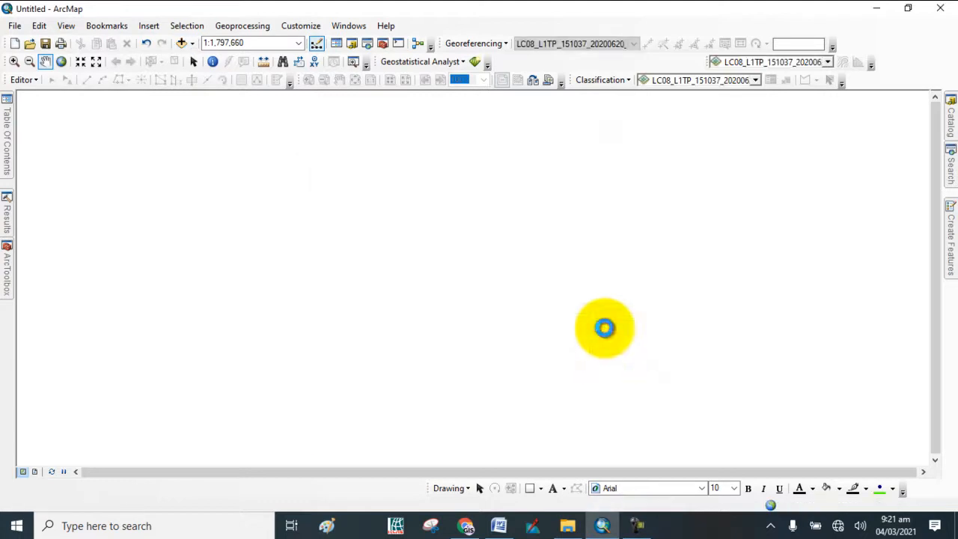
# Step: Add the raster LC08_L1TP_151037_20200620_20200625_01_T1_B5.TIF from the same scene folder to the map
pyautogui.click(181, 43)
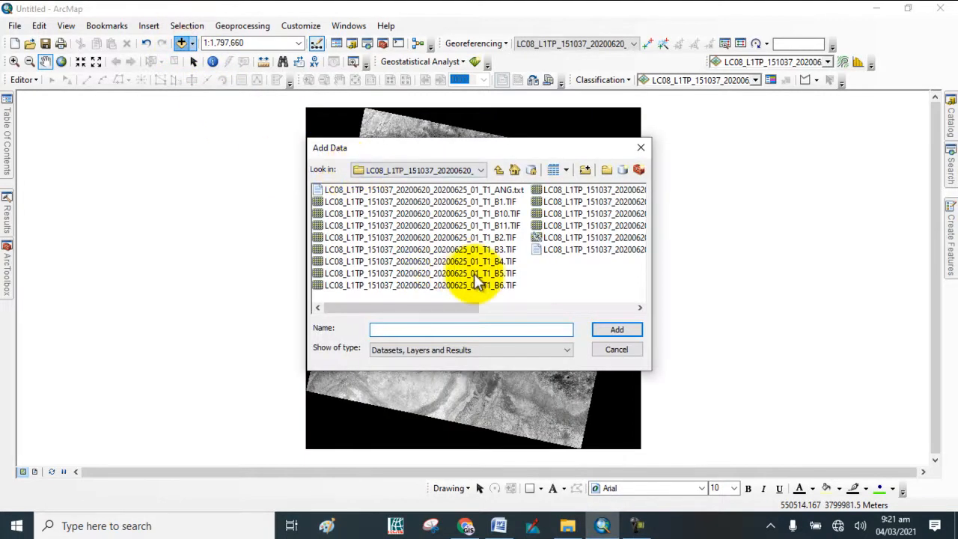
pyautogui.click(475, 274)
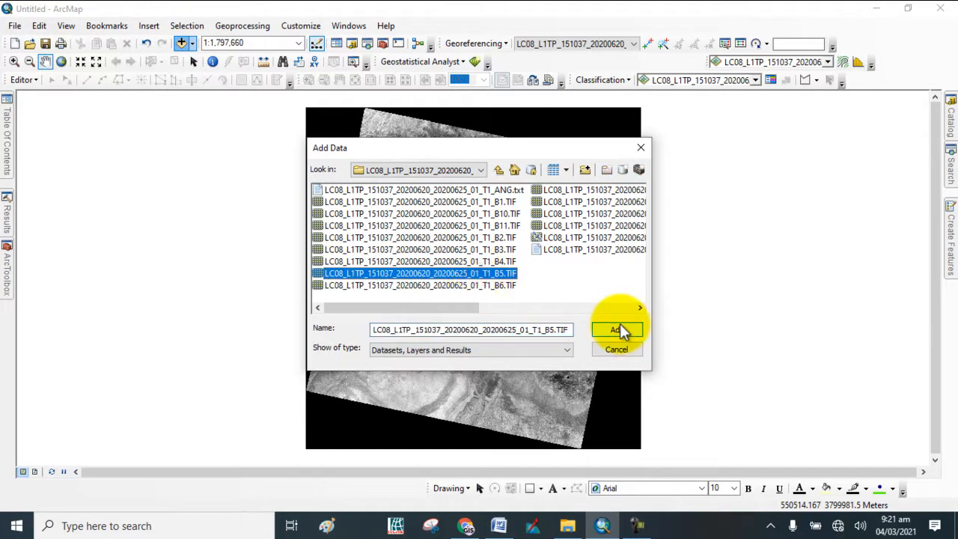
pyautogui.click(615, 330)
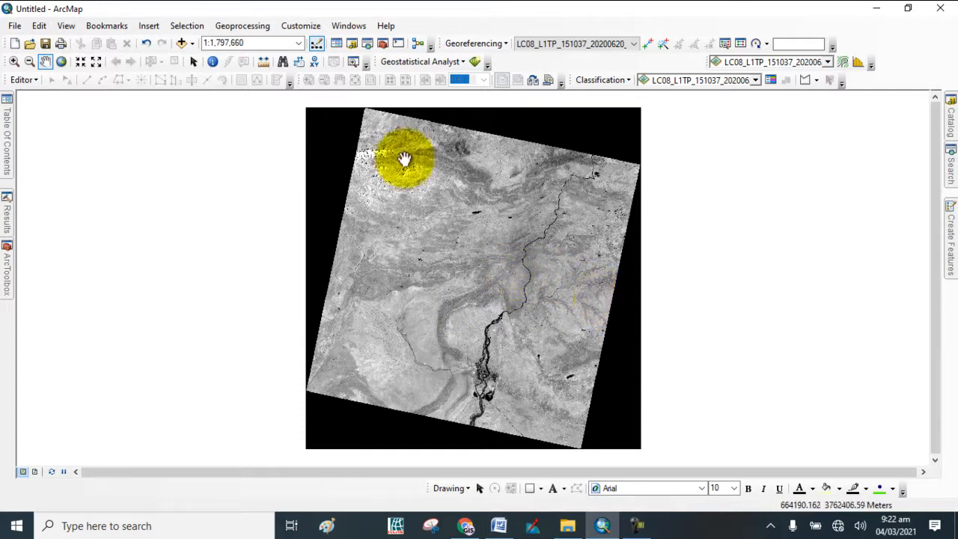
# Step: Remove the black background of both Landsat layers with the Background option in Image Analysis
pyautogui.click(348, 30)
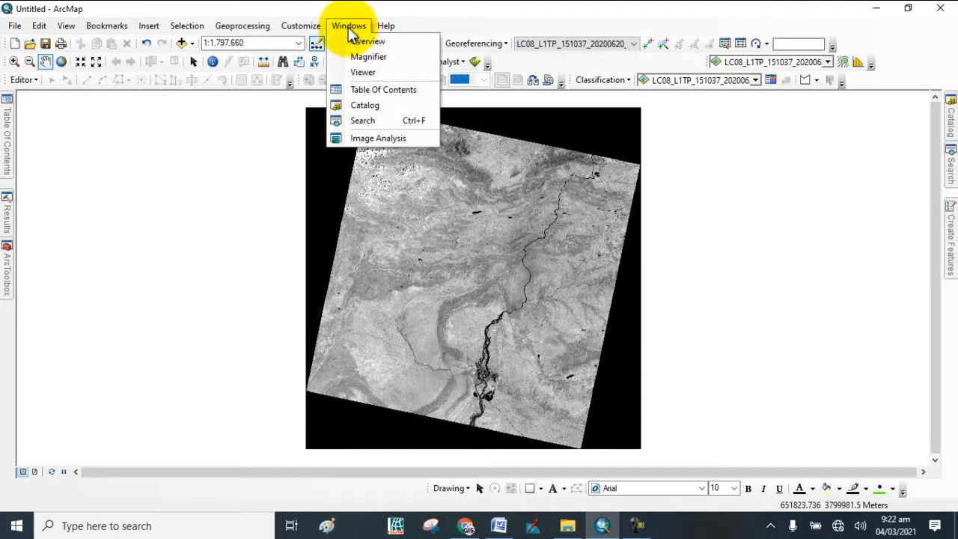
pyautogui.click(374, 139)
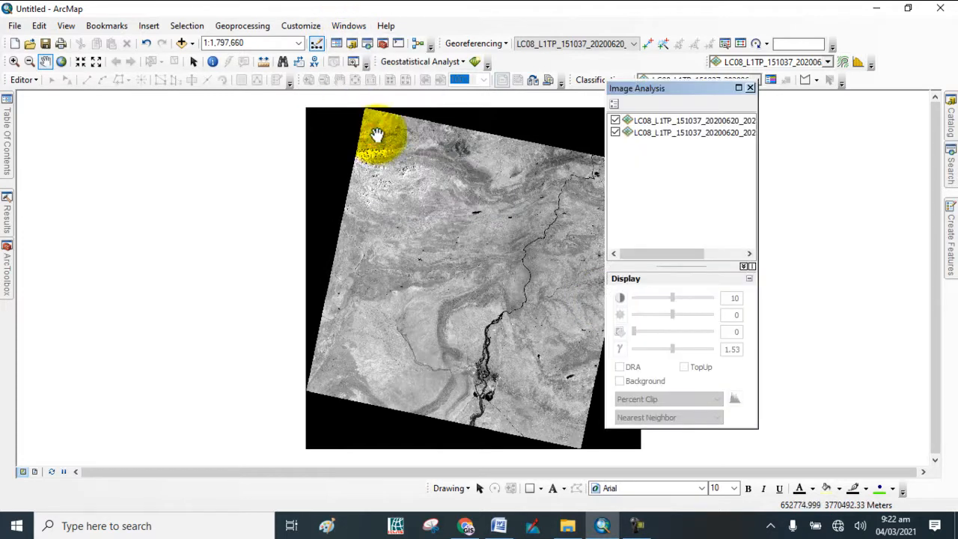
pyautogui.moveTo(655, 152); pyautogui.dragTo(664, 120)
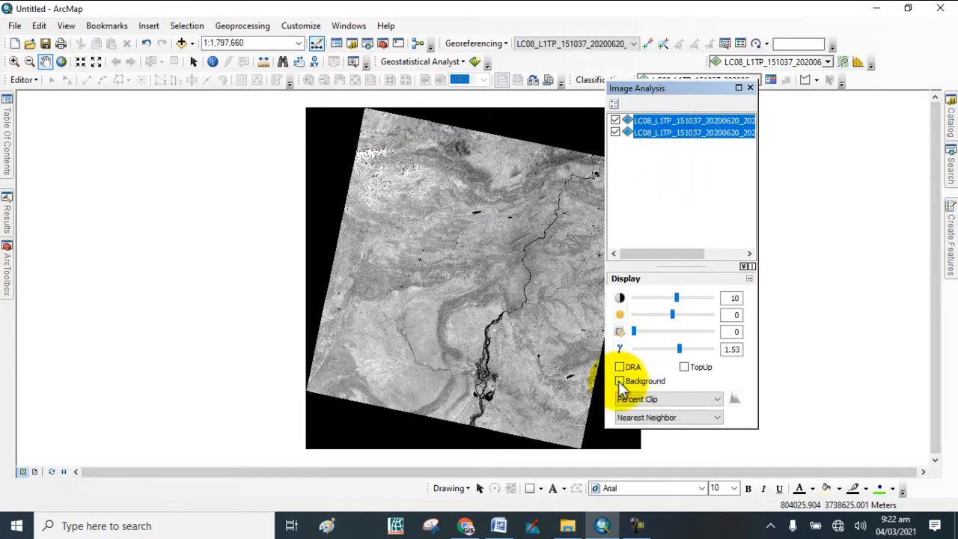
pyautogui.click(619, 380)
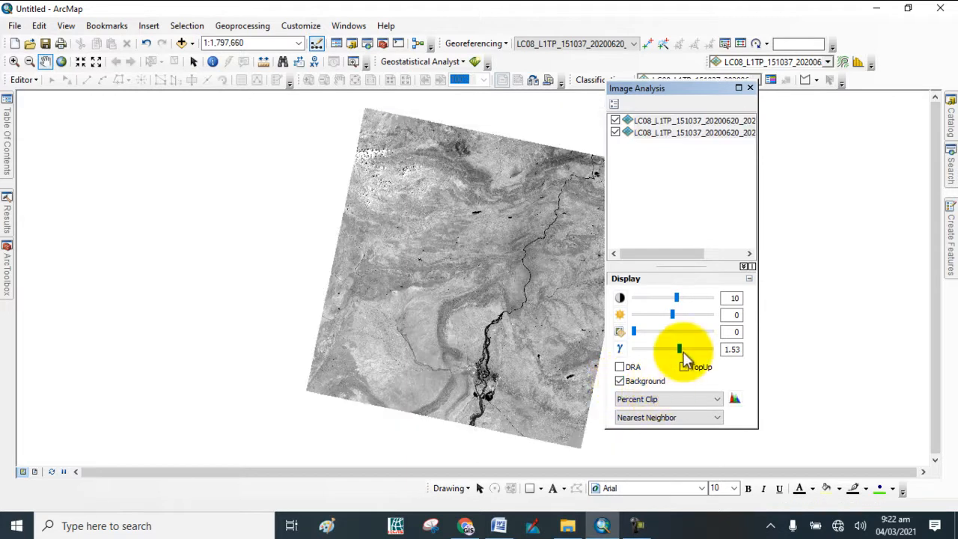
pyautogui.click(751, 89)
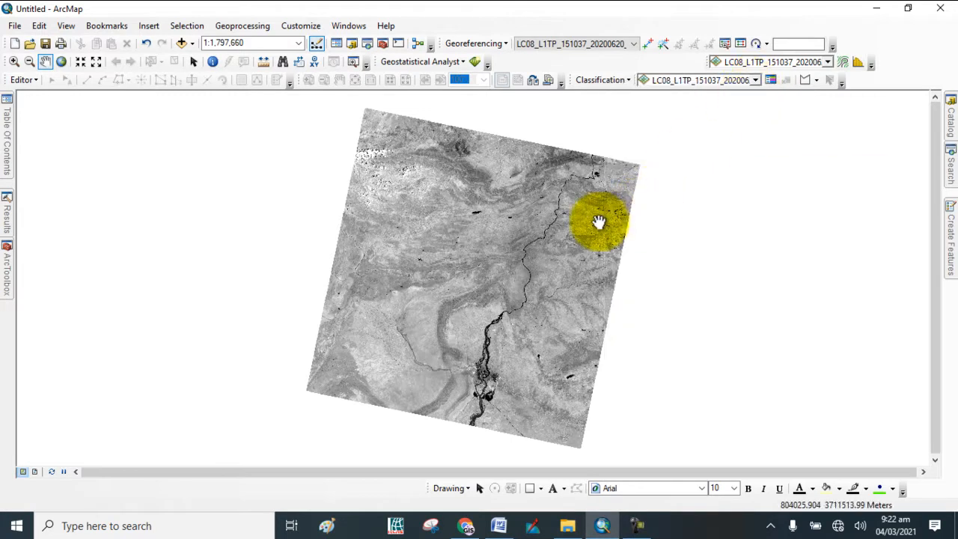
# Step: Widen the table of contents to show the full layer names and rename the B3.TIF layer as "Band 3"
pyautogui.moveTo(7, 132)
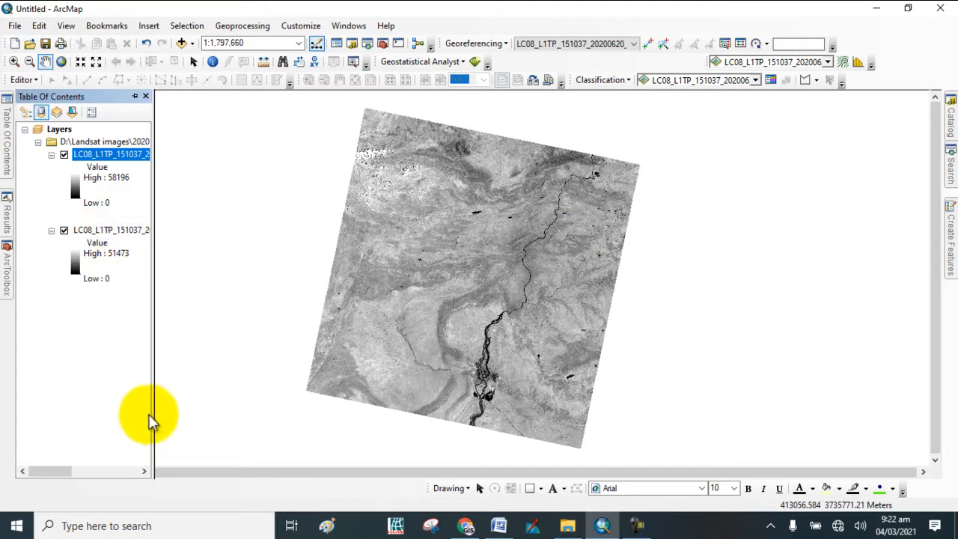
pyautogui.moveTo(155, 412); pyautogui.dragTo(227, 412)
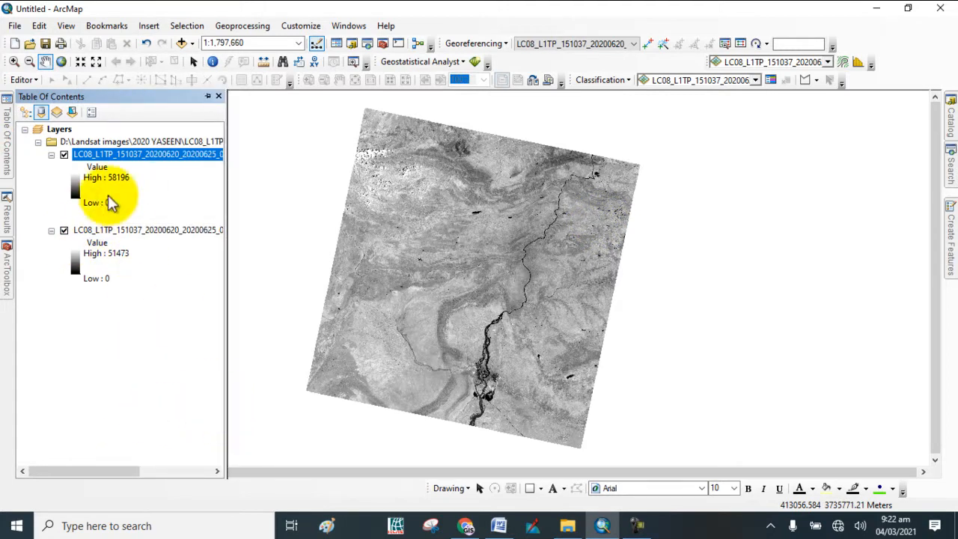
pyautogui.moveTo(228, 198); pyautogui.dragTo(259, 198)
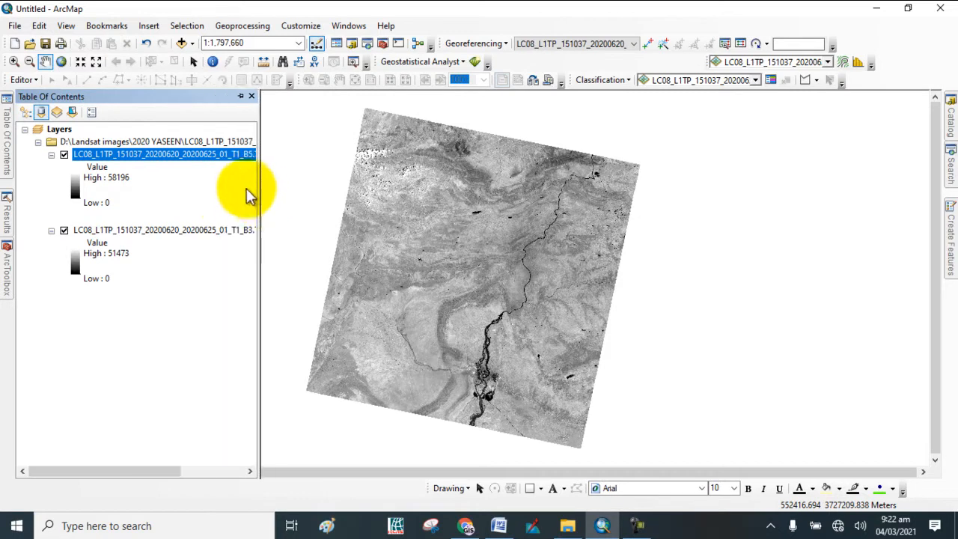
pyautogui.rightClick(201, 231)
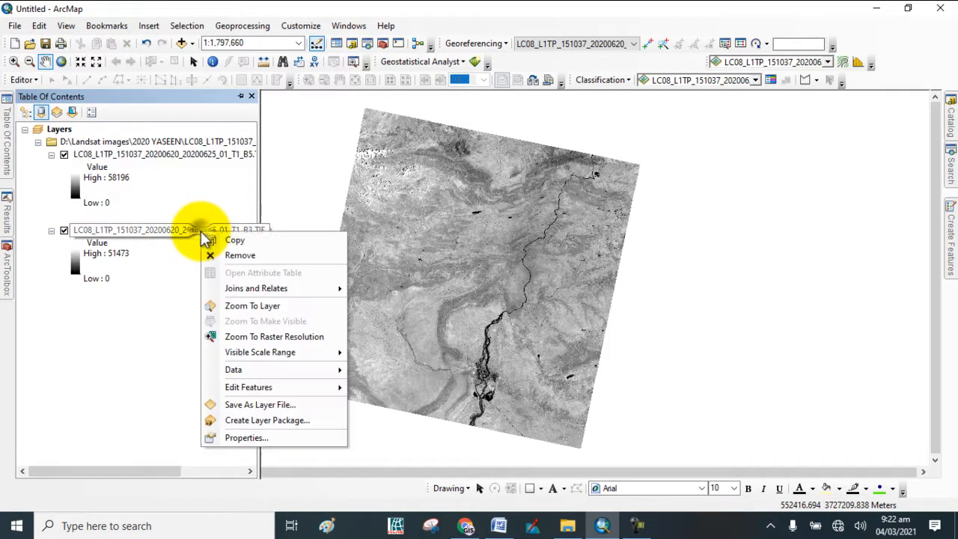
pyautogui.click(169, 246)
pyautogui.click(155, 224)
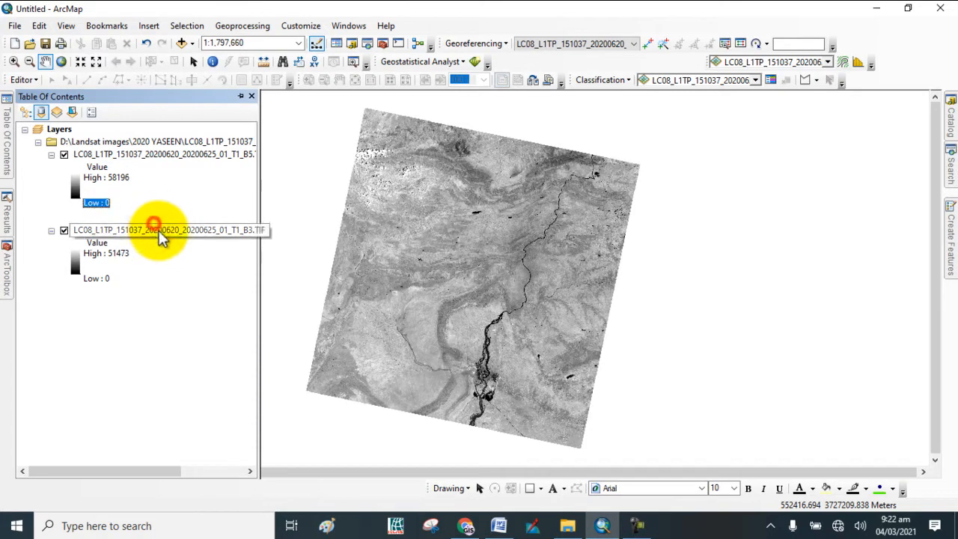
pyautogui.click(166, 228)
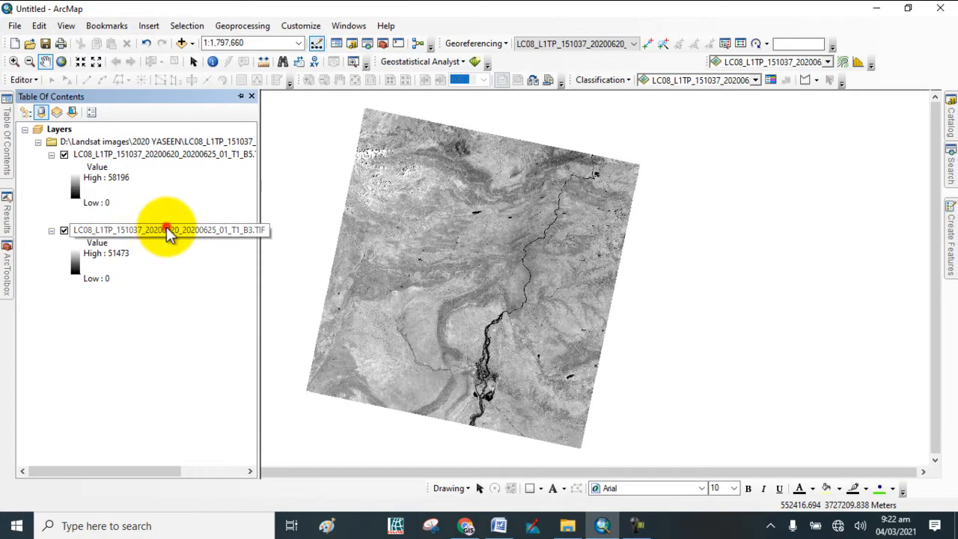
pyautogui.click(167, 226)
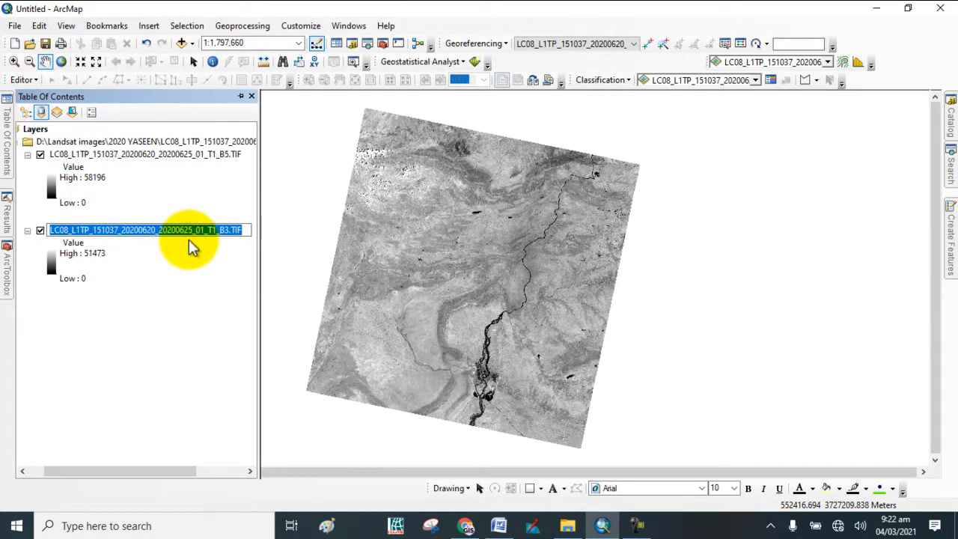
pyautogui.press('BackSpace')
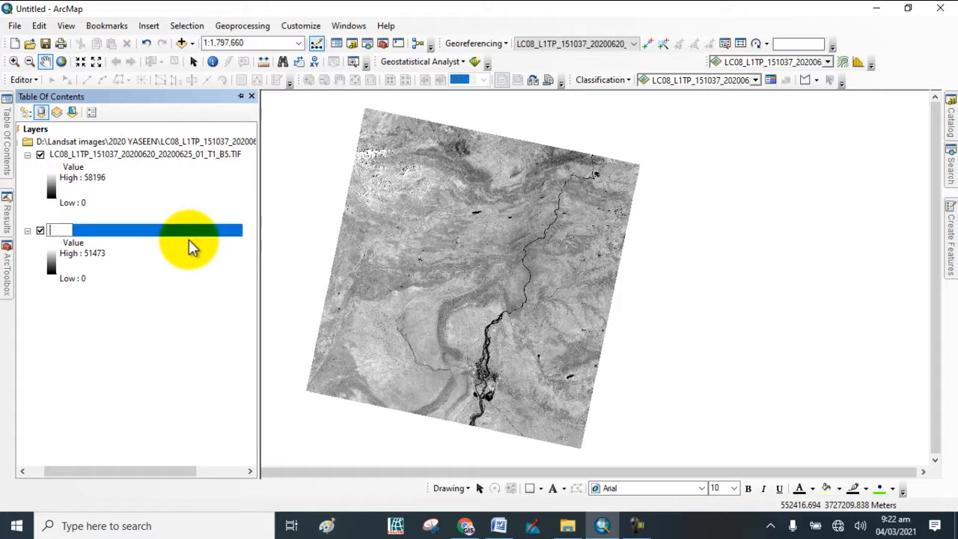
pyautogui.write('Band 3')
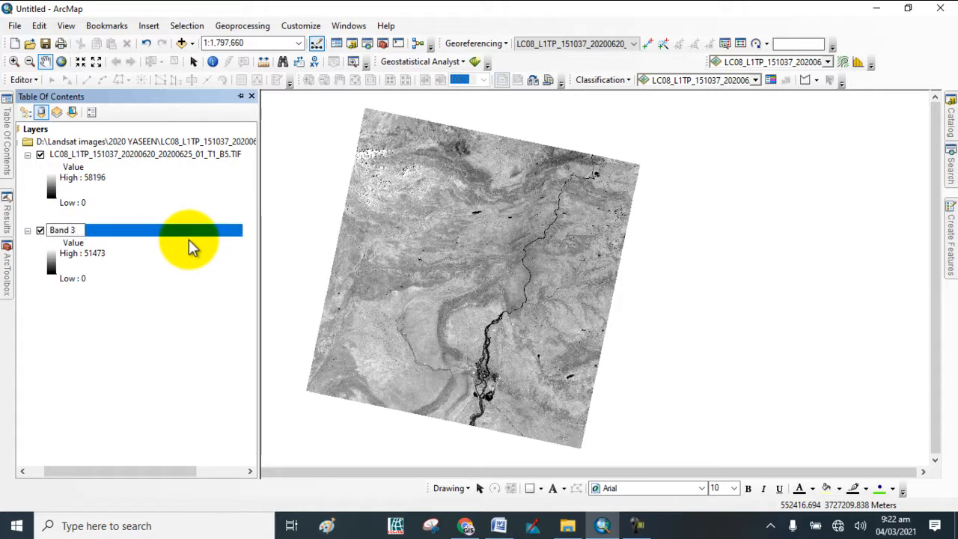
pyautogui.press('Return')
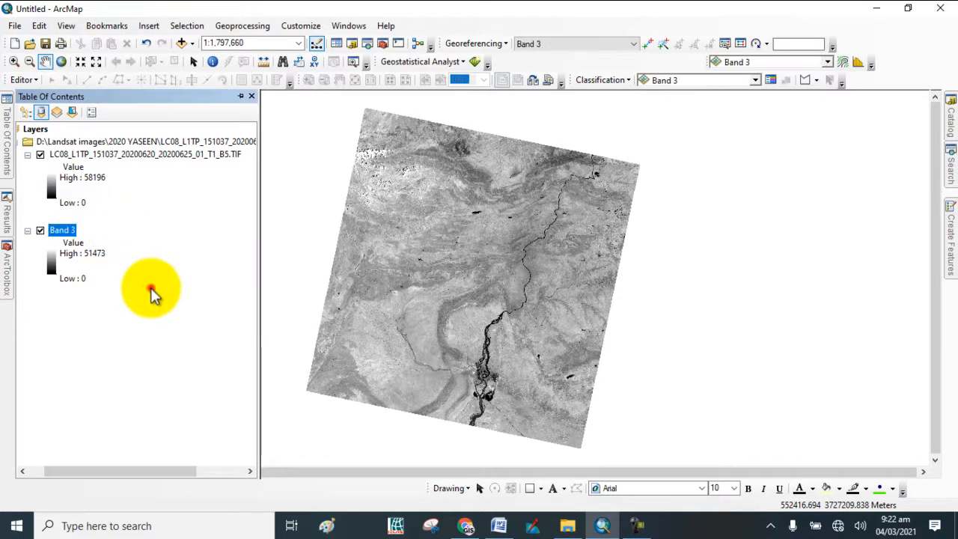
# Step: Rename the B5.TIF layer as "band 5"
pyautogui.keyDown('ctrl'); pyautogui.click(152, 155); pyautogui.keyUp('ctrl')
pyautogui.click(152, 156)
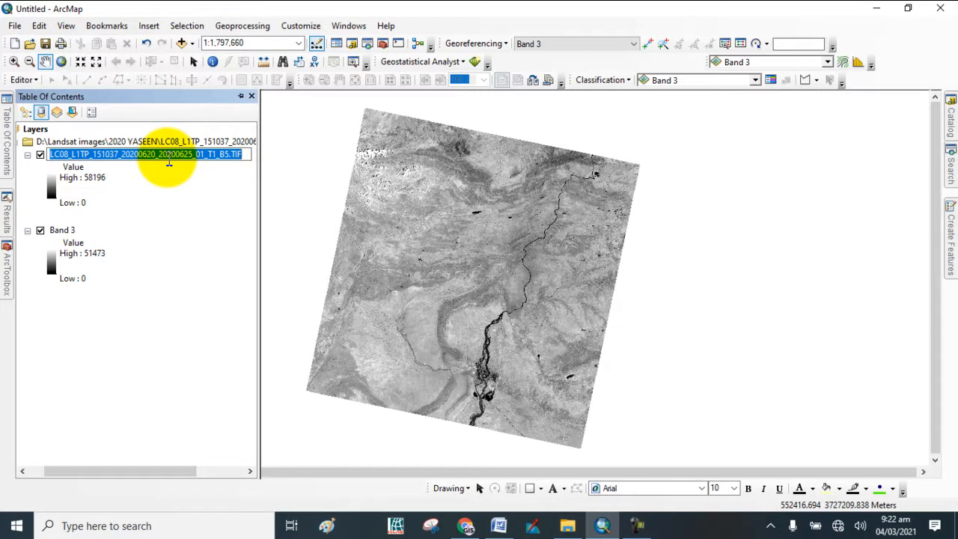
pyautogui.write('ba')
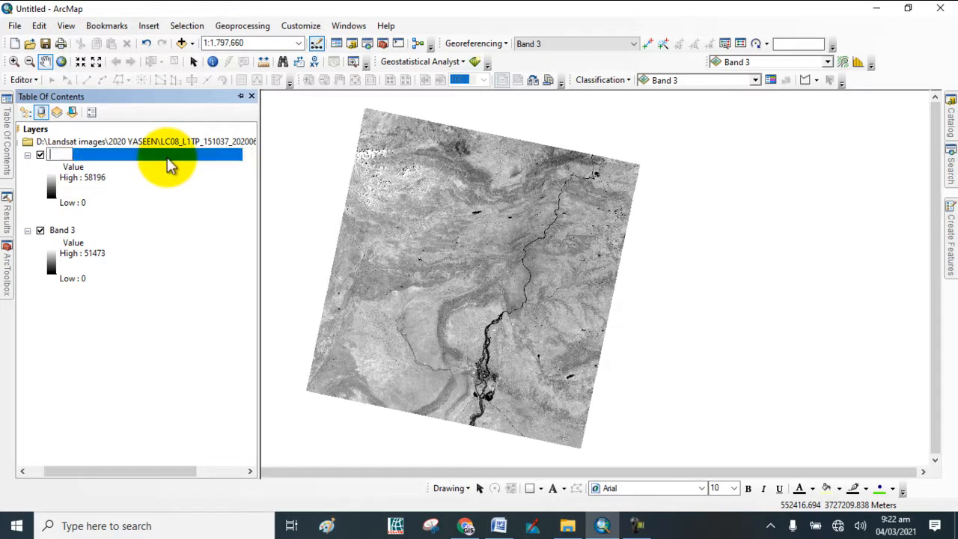
pyautogui.write('nd 5')
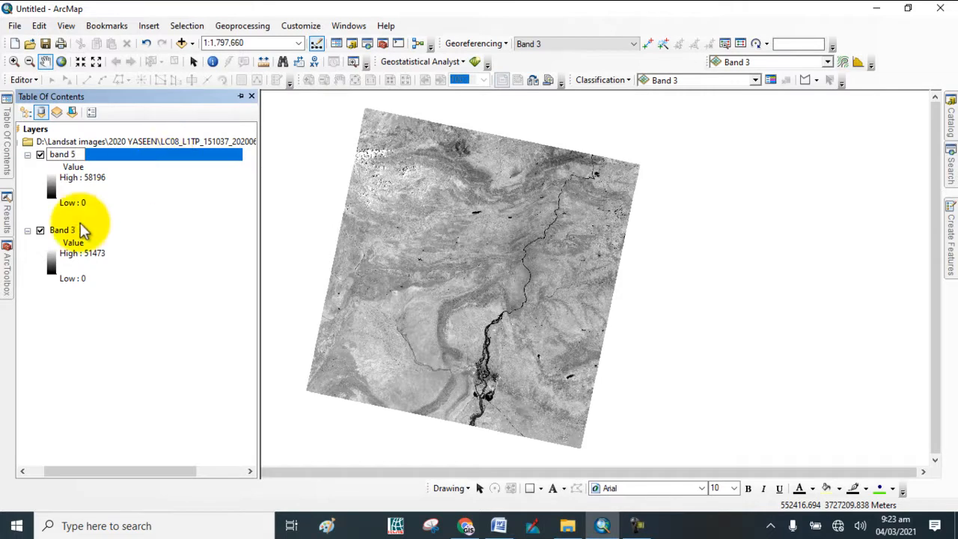
pyautogui.click(163, 299)
# Step: Narrow the table of contents and collapse it to free the map area
pyautogui.moveTo(258, 257); pyautogui.dragTo(154, 257)
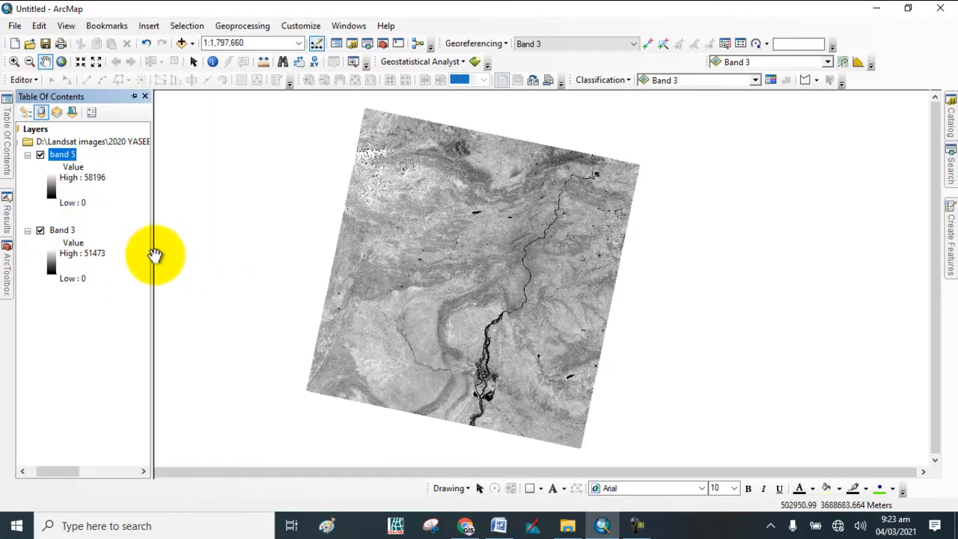
pyautogui.click(134, 97)
pyautogui.click(134, 98)
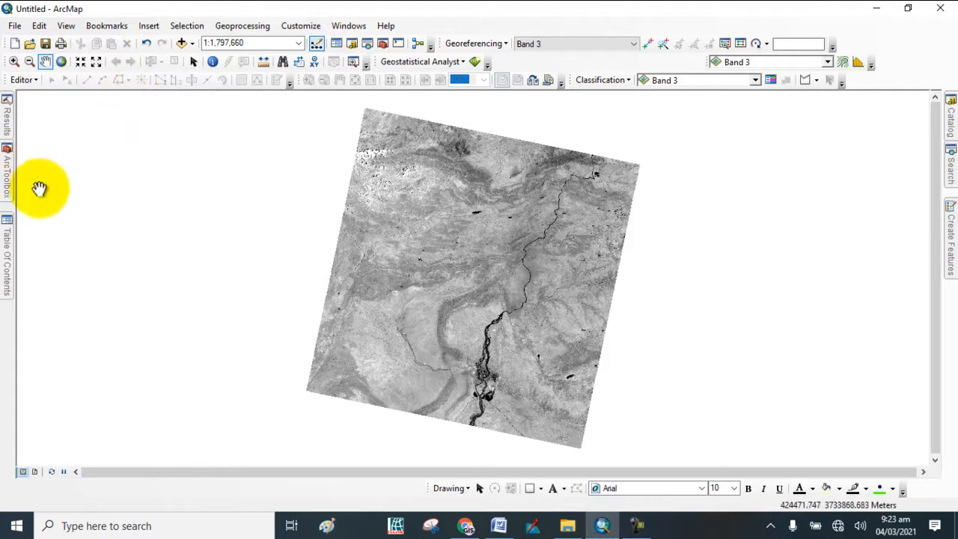
# Step: Open the Raster Calculator from the Map Algebra toolset of the Spatial Analyst Tools
pyautogui.click(8, 183)
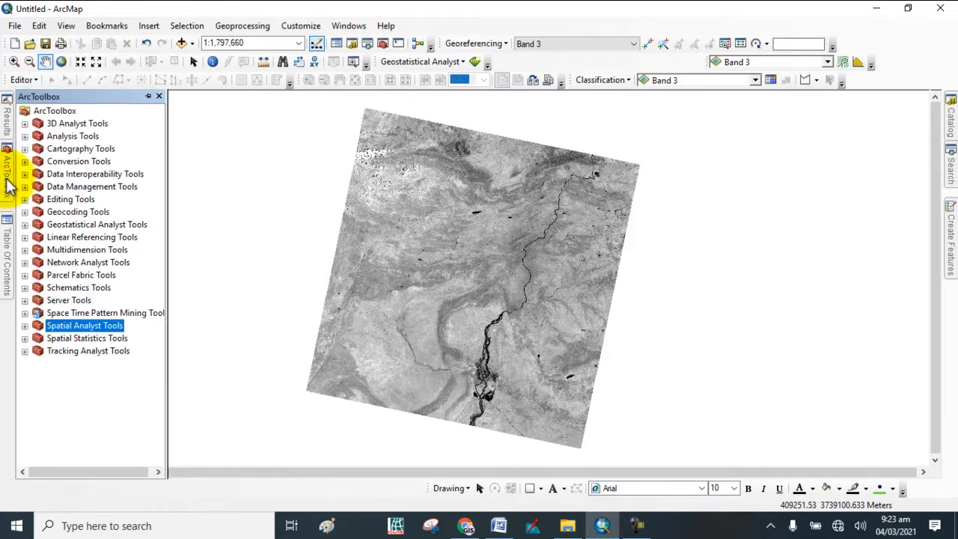
pyautogui.click(24, 326)
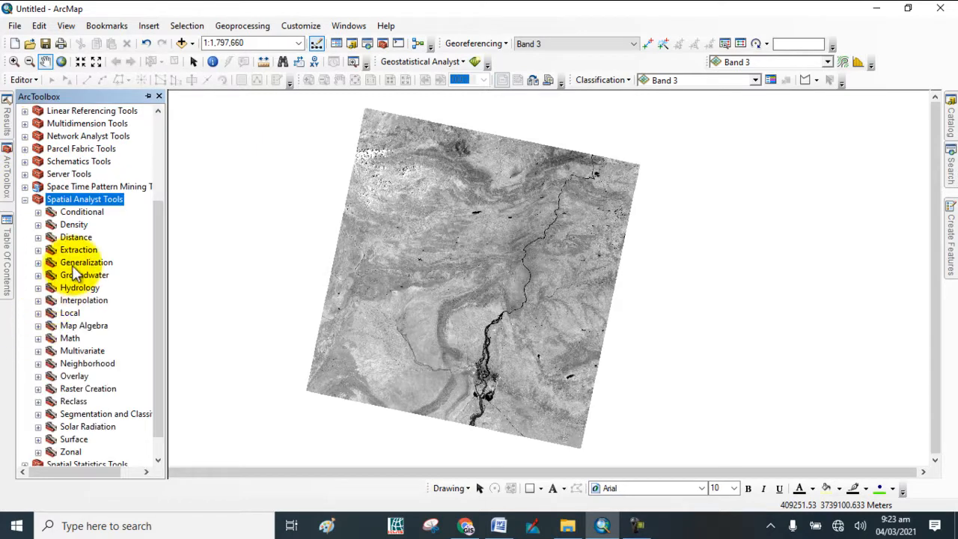
pyautogui.click(38, 327)
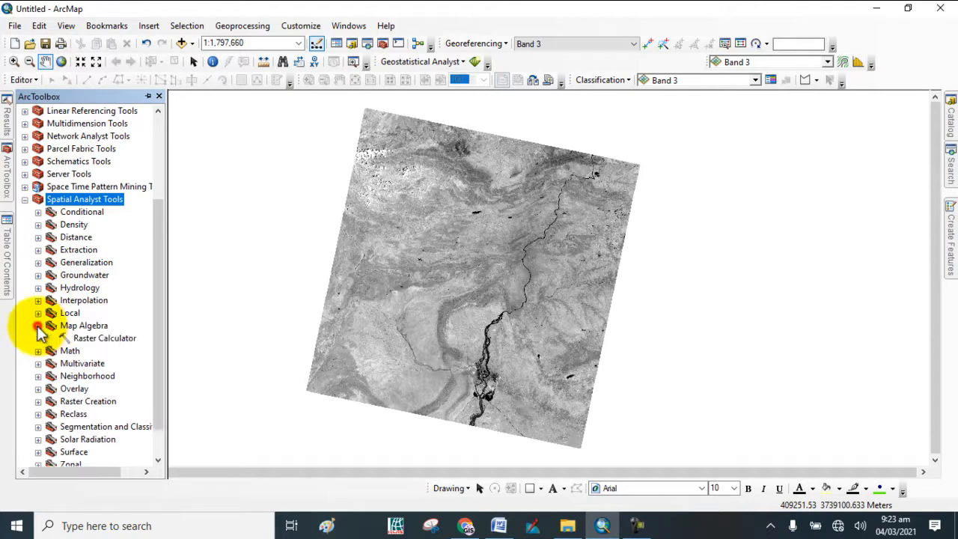
pyautogui.doubleClick(91, 338)
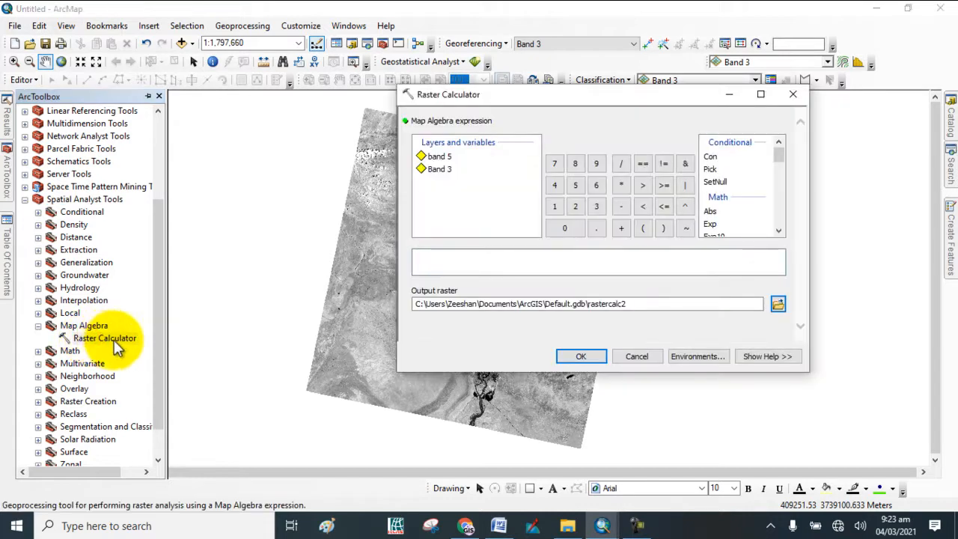
pyautogui.click(317, 217)
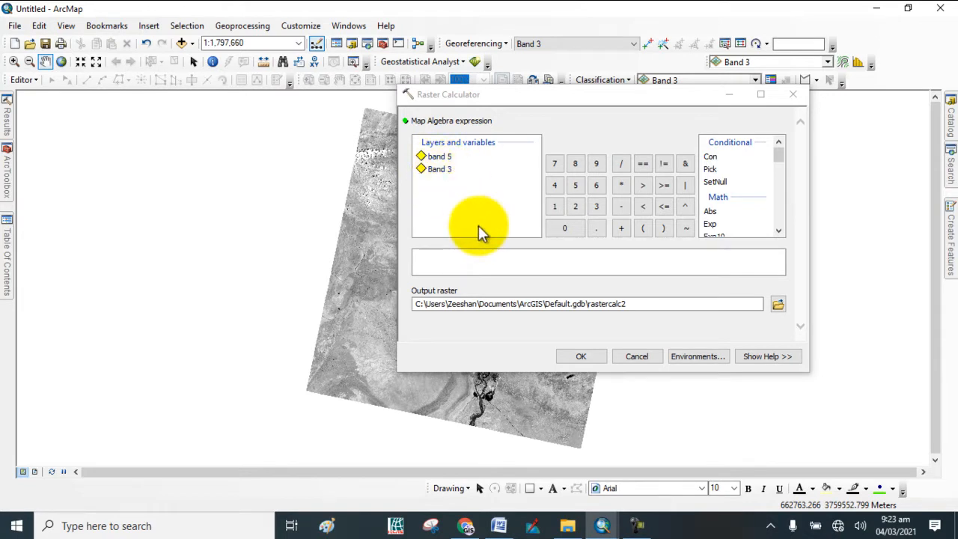
# Step: Switch to the Word document to review the NDWI formula for Landsat 8, and return to the Raster Calculator in ArcMap
pyautogui.click(498, 525)
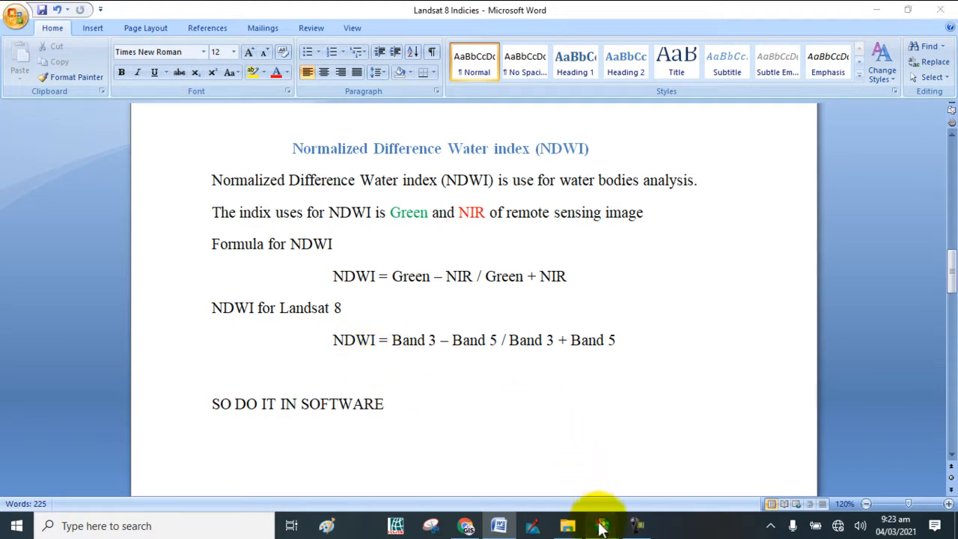
pyautogui.moveTo(600, 524)
pyautogui.click(634, 479)
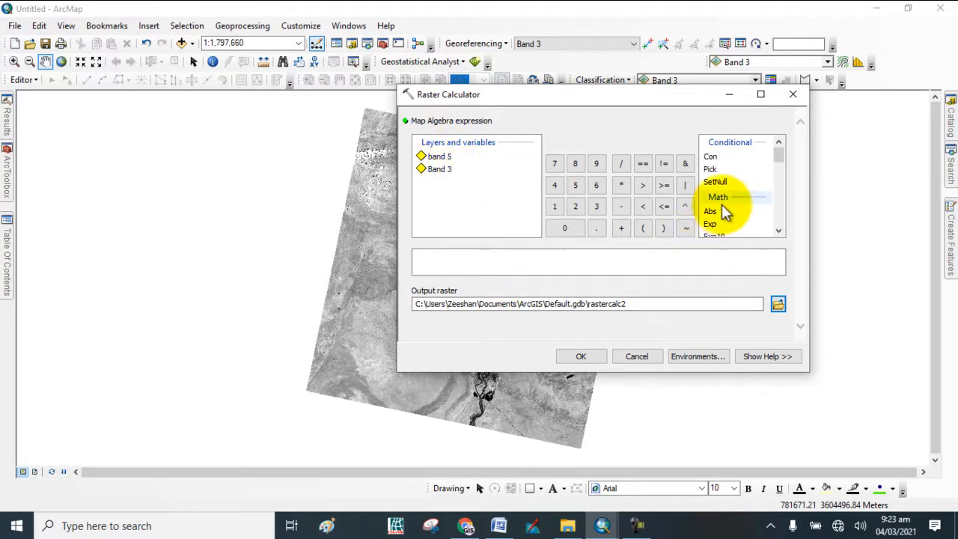
# Step: Build the numerator Float("Band 3" - "band 5") in the map algebra expression, allowing the ActiveX interaction
pyautogui.scroll(-1, 716, 234)
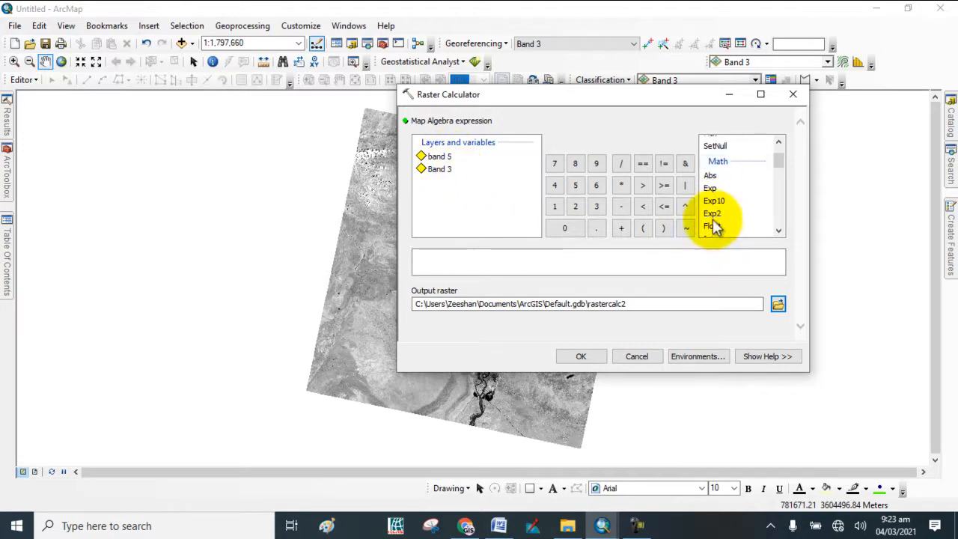
pyautogui.doubleClick(715, 227)
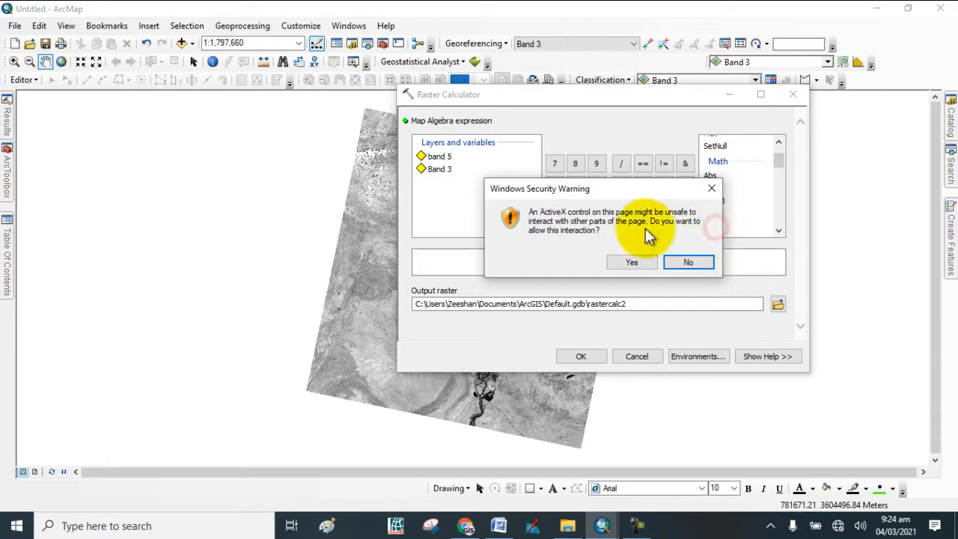
pyautogui.click(627, 263)
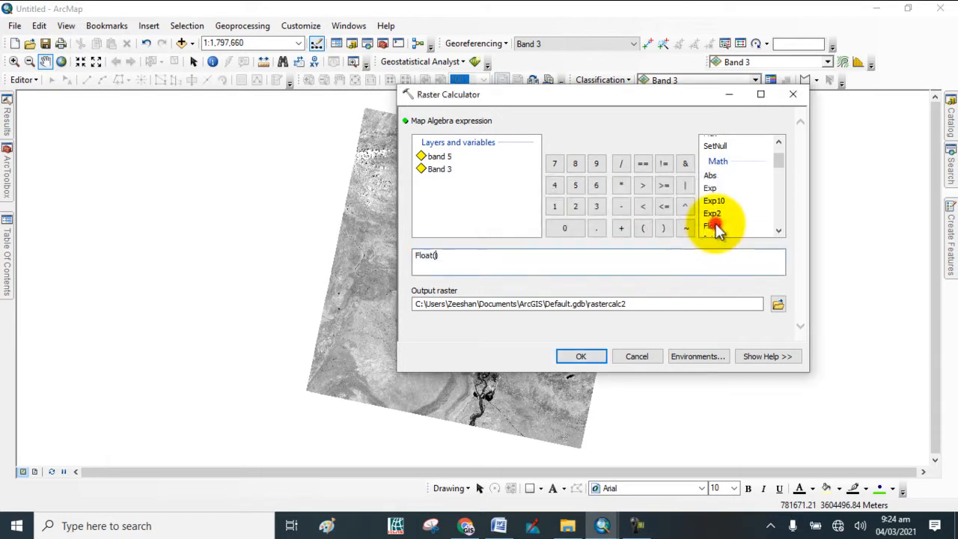
pyautogui.doubleClick(441, 172)
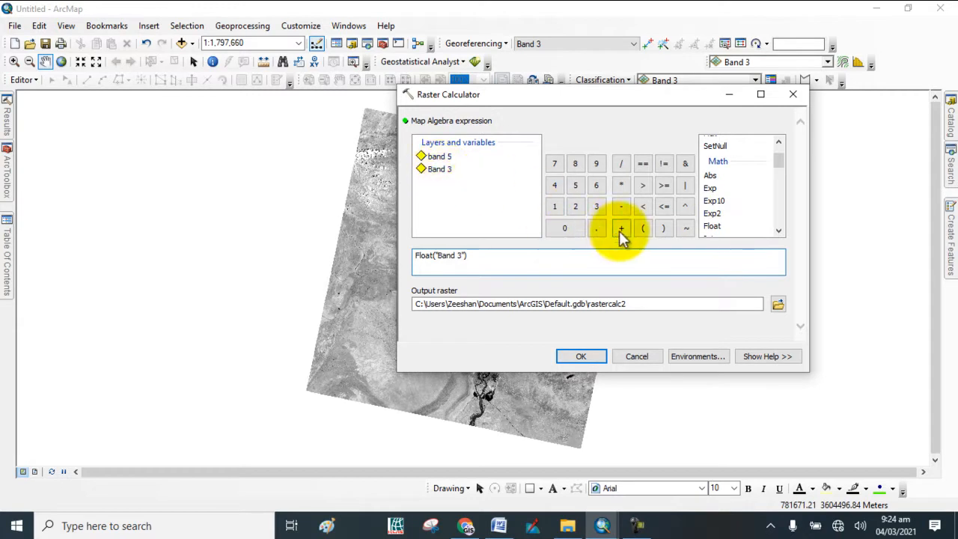
pyautogui.click(620, 207)
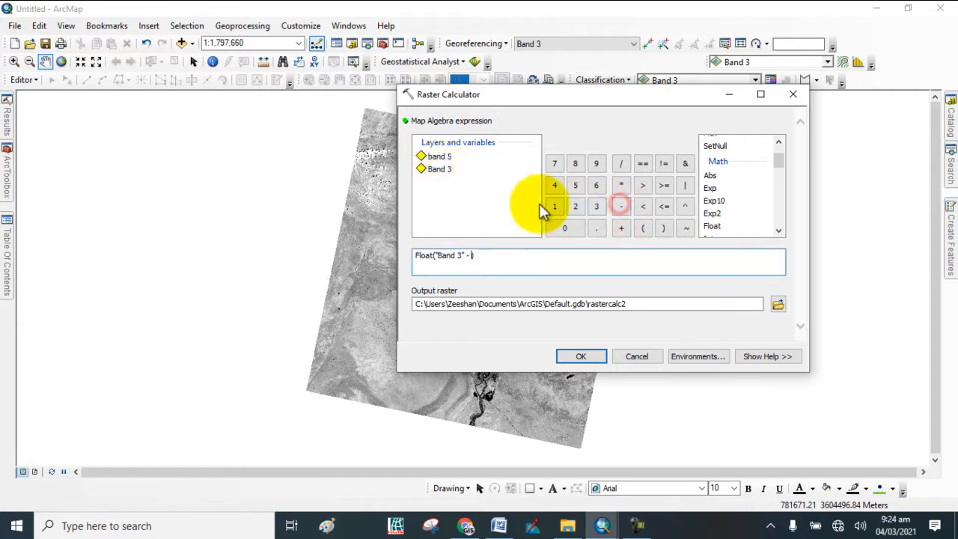
pyautogui.doubleClick(440, 157)
pyautogui.click(512, 256)
# Step: Divide the expression by Float("Band 3" + "band 5") to complete the NDWI formula
pyautogui.click(620, 164)
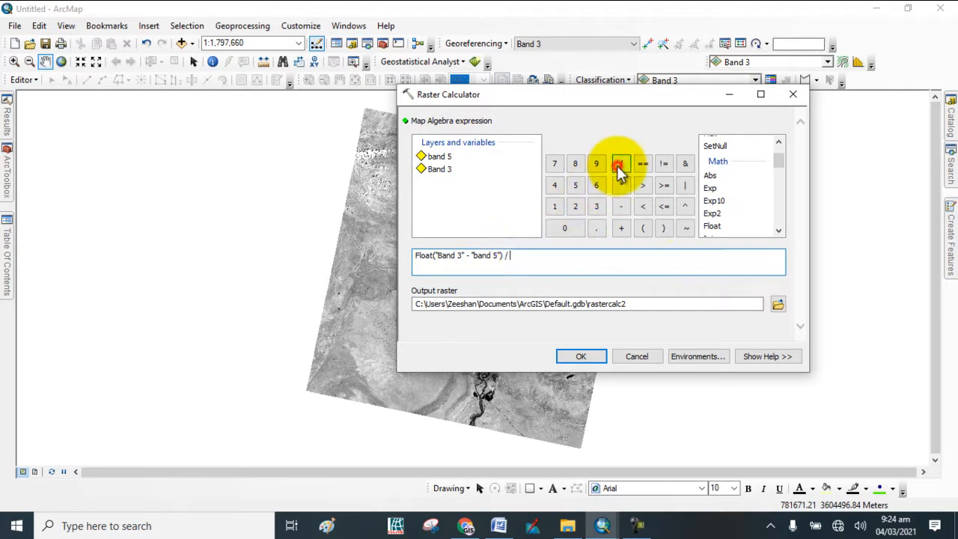
pyautogui.doubleClick(712, 226)
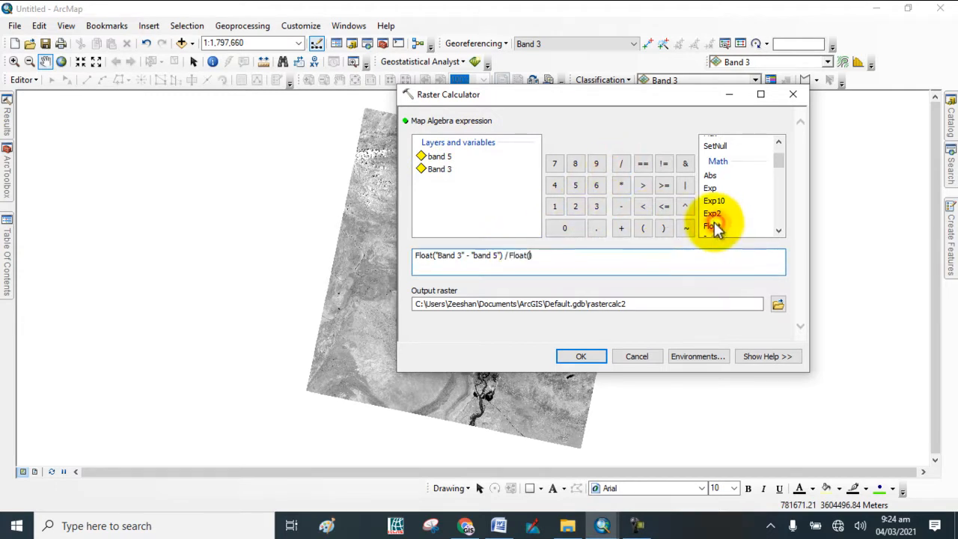
pyautogui.doubleClick(433, 169)
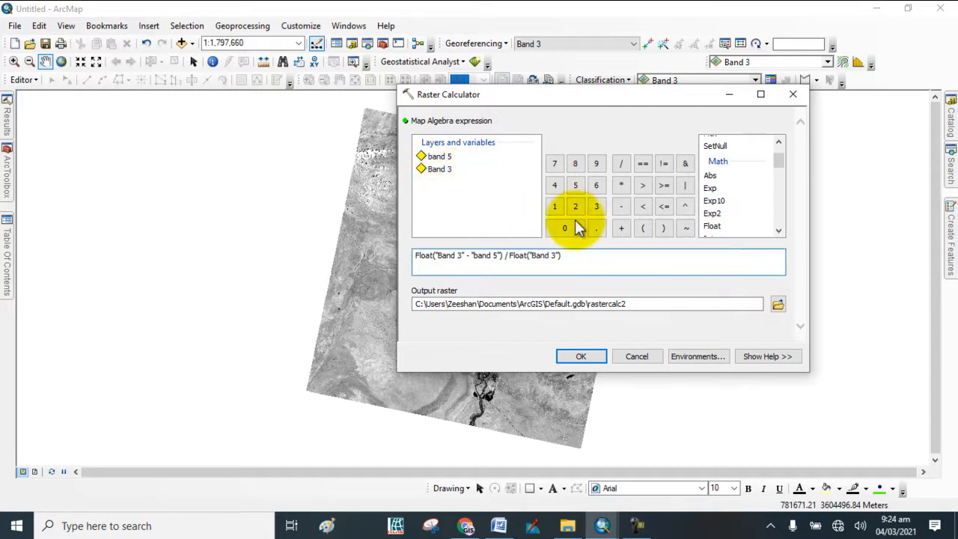
pyautogui.click(620, 228)
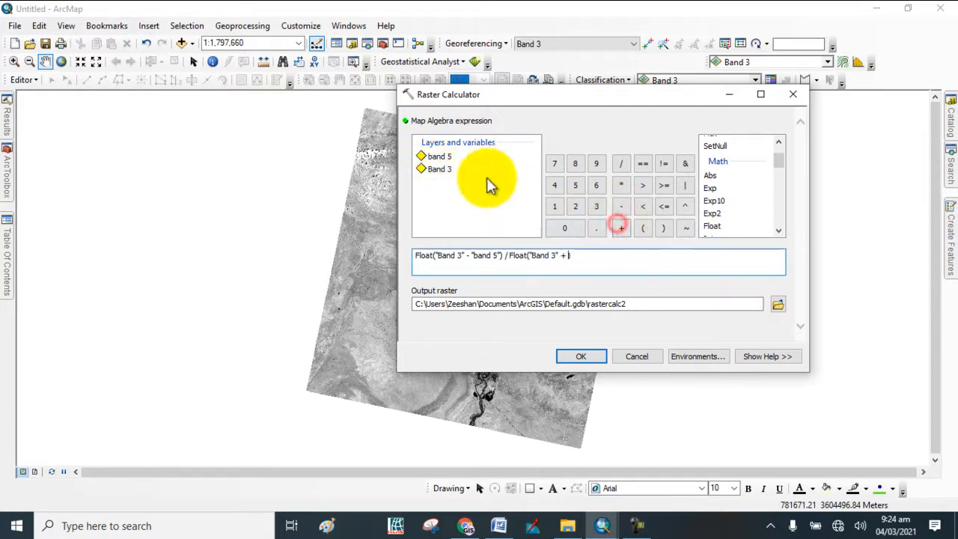
pyautogui.doubleClick(440, 156)
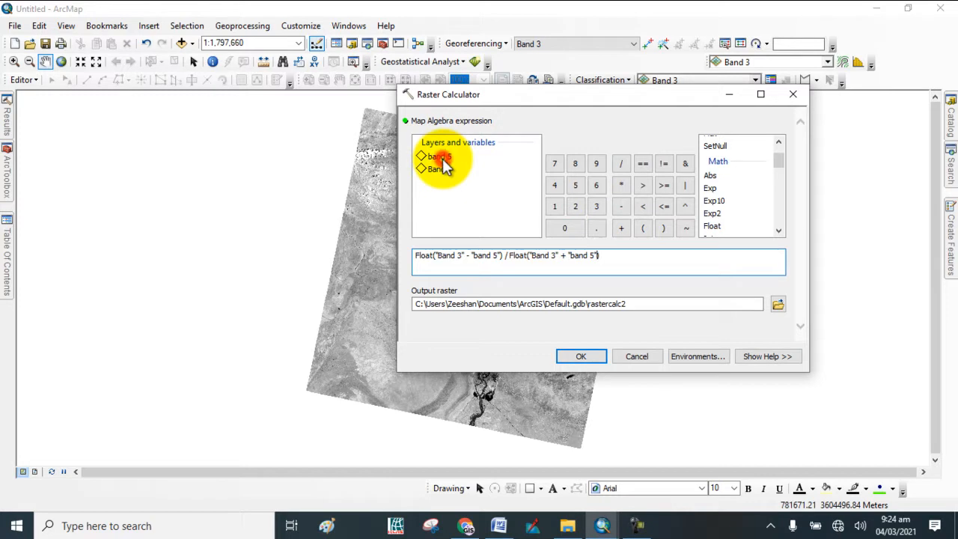
pyautogui.click(605, 250)
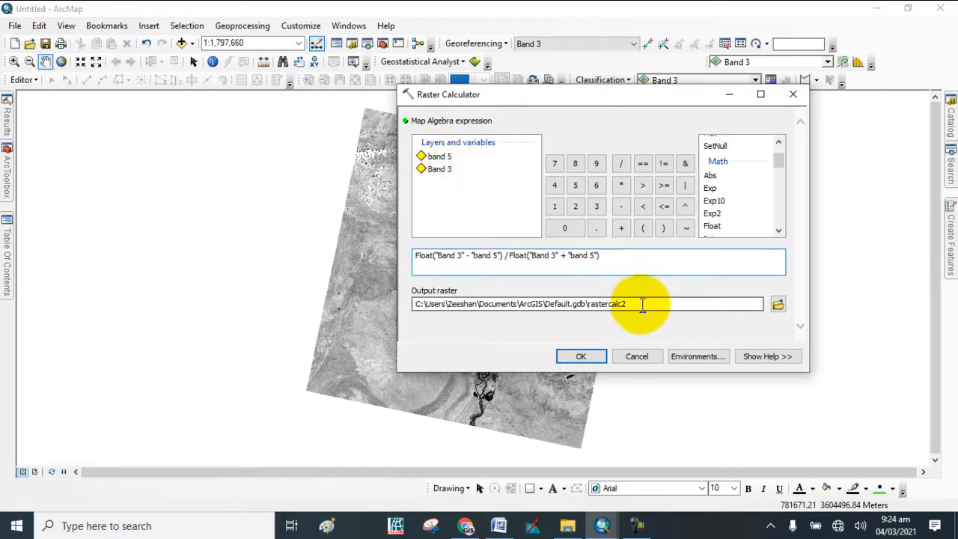
# Step: Name the output raster NDWI in the default geodatabase and run the calculation
pyautogui.moveTo(636, 304); pyautogui.dragTo(589, 306)
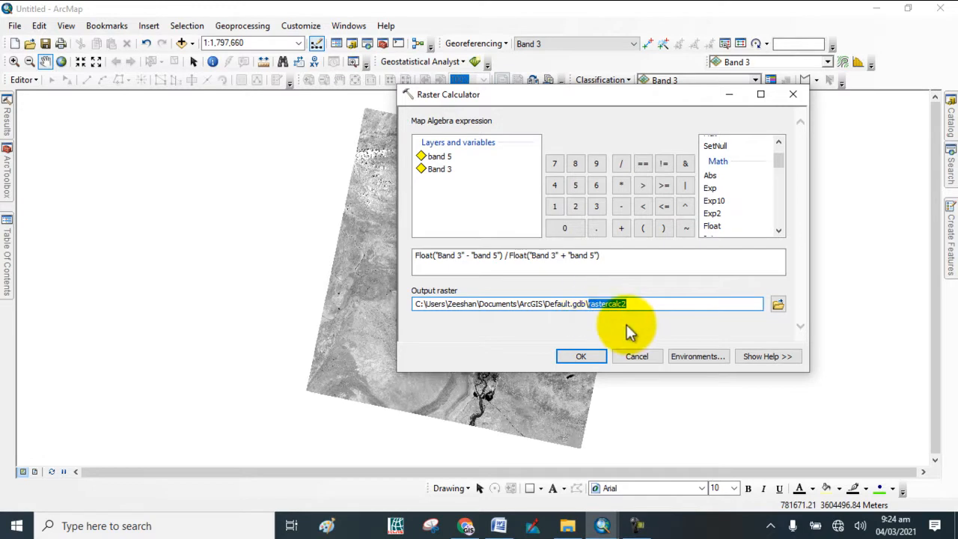
pyautogui.press('BackSpace')
pyautogui.write('NDWI')
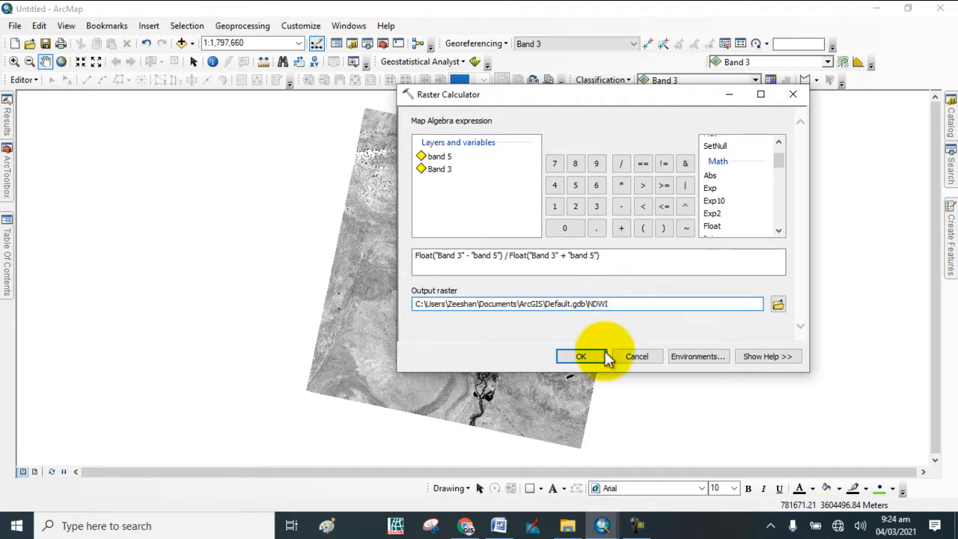
pyautogui.click(582, 356)
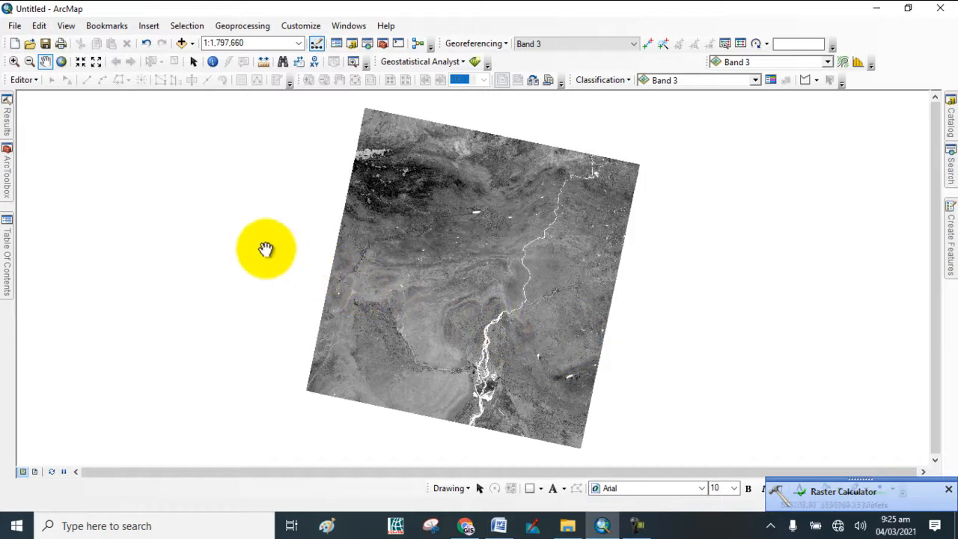
# Step: Reveal the table of contents and turn off the band 5 and Band 3 layers, leaving only NDWI displayed
pyautogui.moveTo(7, 257)
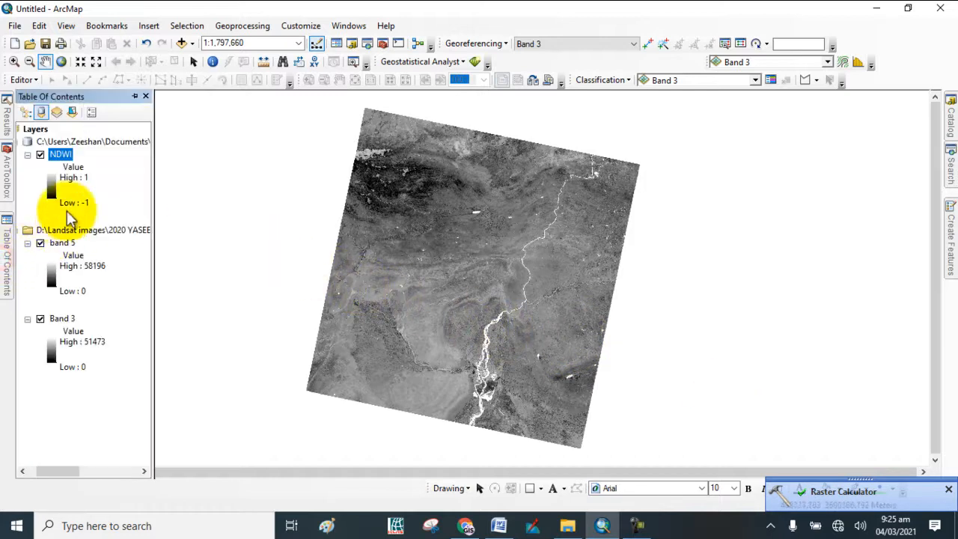
pyautogui.click(43, 243)
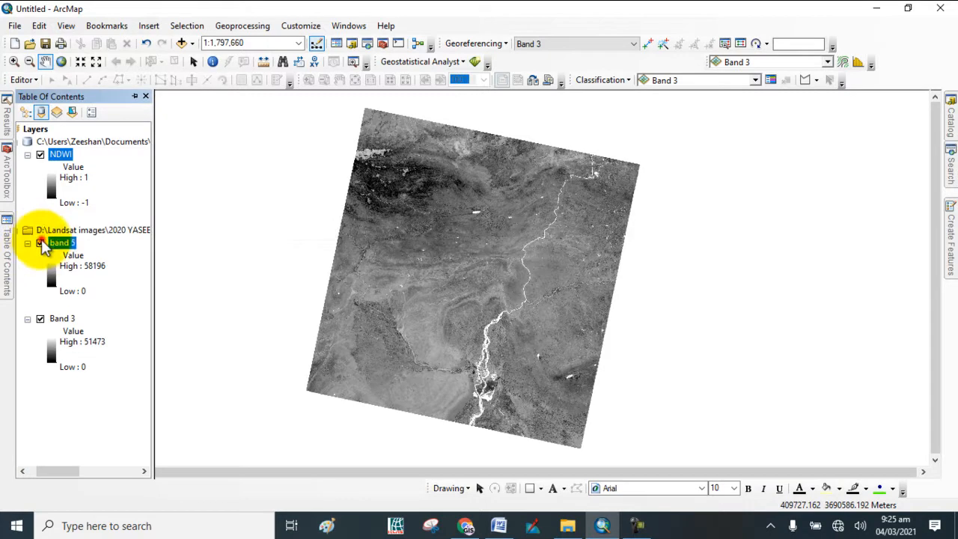
pyautogui.click(40, 243)
pyautogui.click(40, 319)
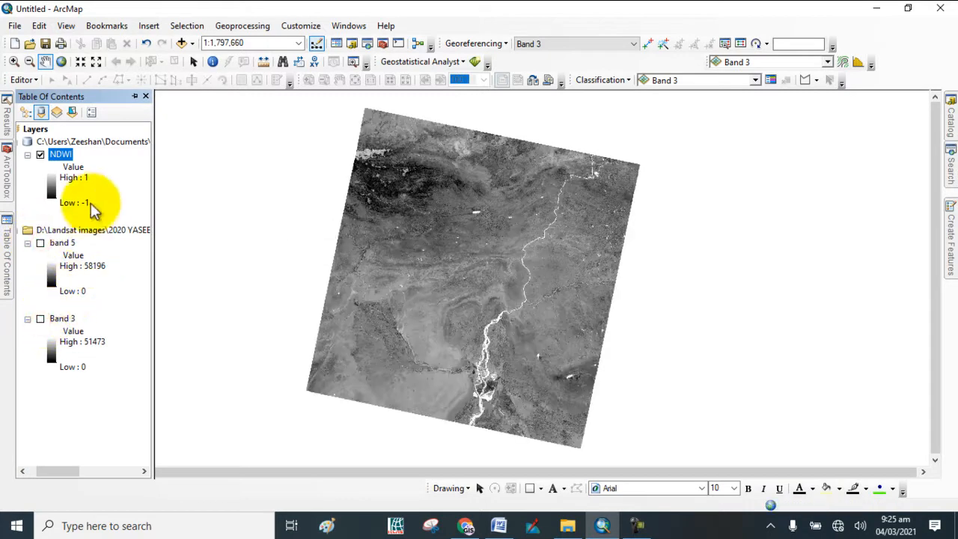
# Step: Apply the red-yellow-green color ramp to the NDWI layer
pyautogui.click(52, 192)
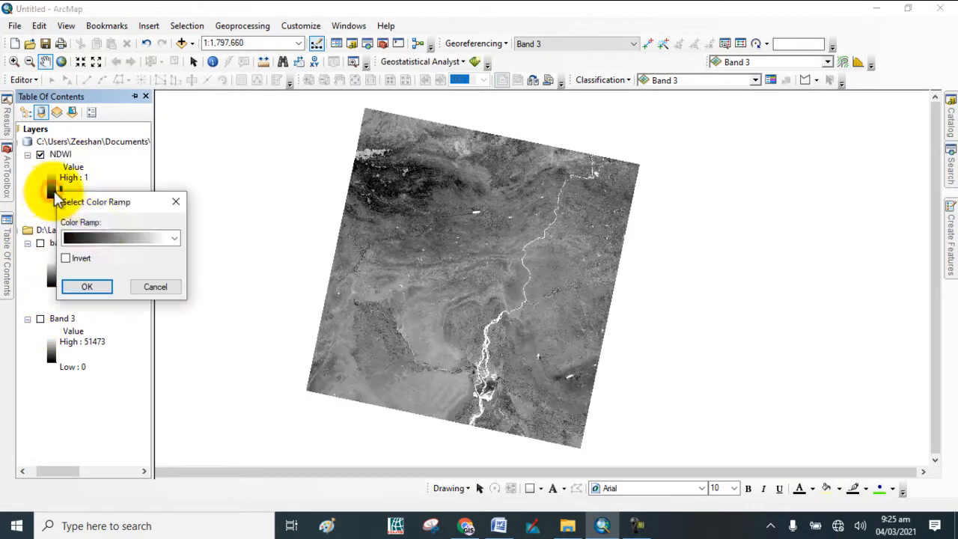
pyautogui.click(132, 237)
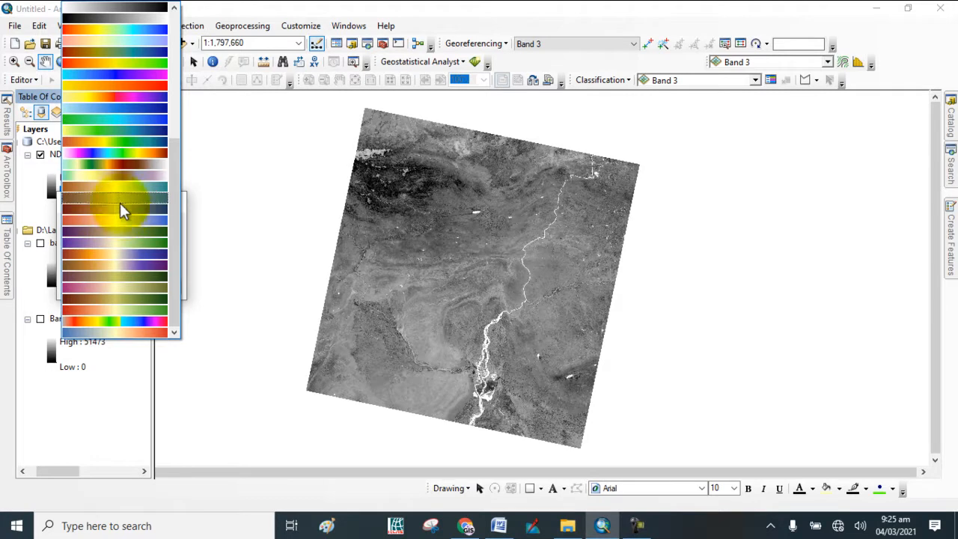
pyautogui.scroll(4, 122, 140)
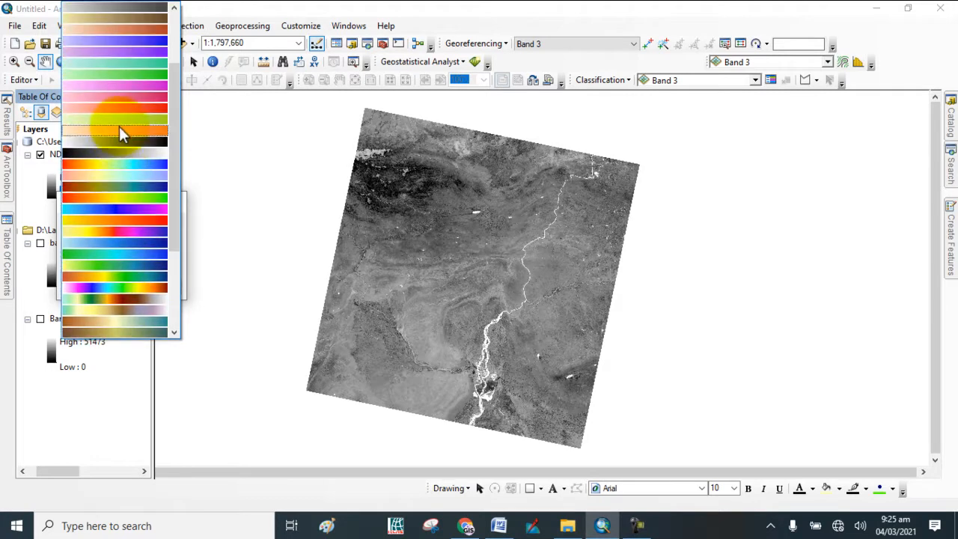
pyautogui.click(122, 199)
pyautogui.click(88, 287)
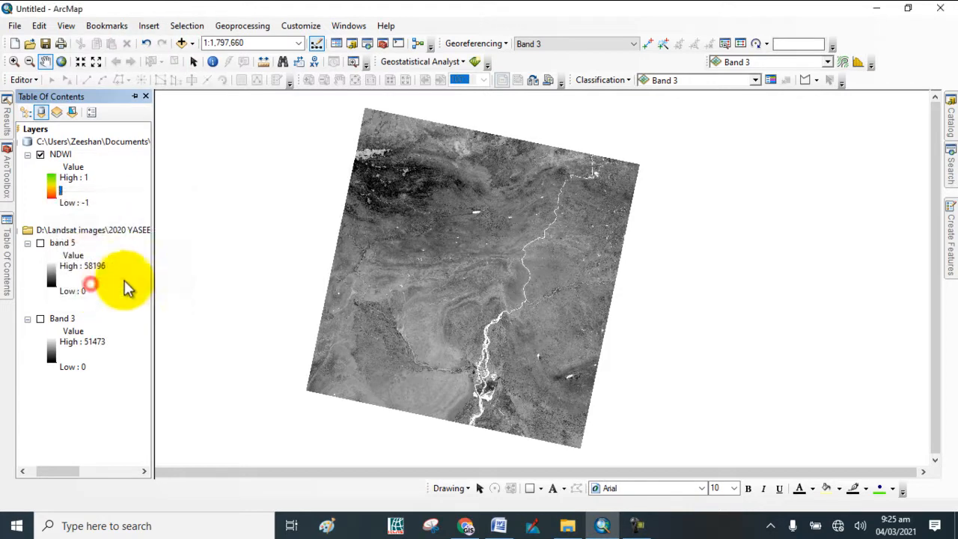